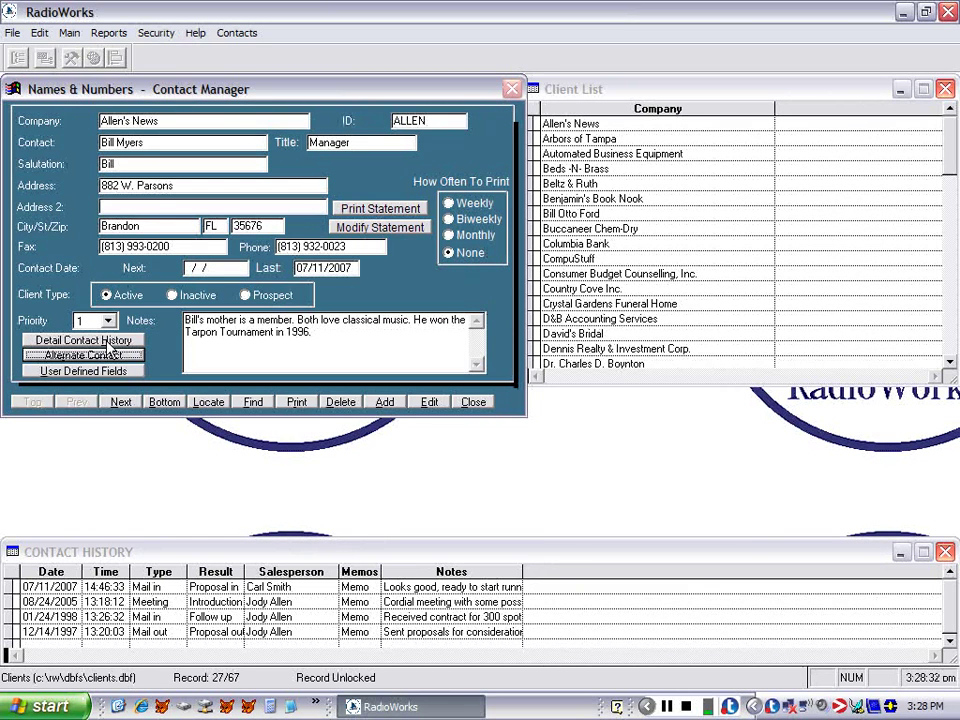
Add a new detail contact history record for Allen's News with the contact type Call in.
{"action": "left_click", "coordinate": [110, 341]}
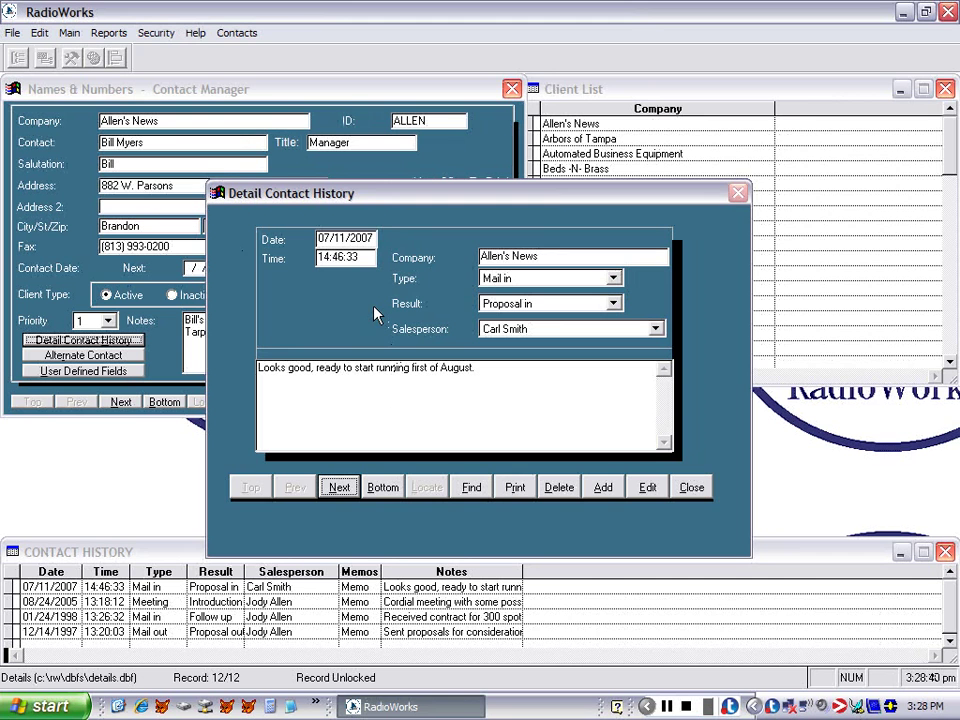
{"action": "left_click", "coordinate": [431, 386]}
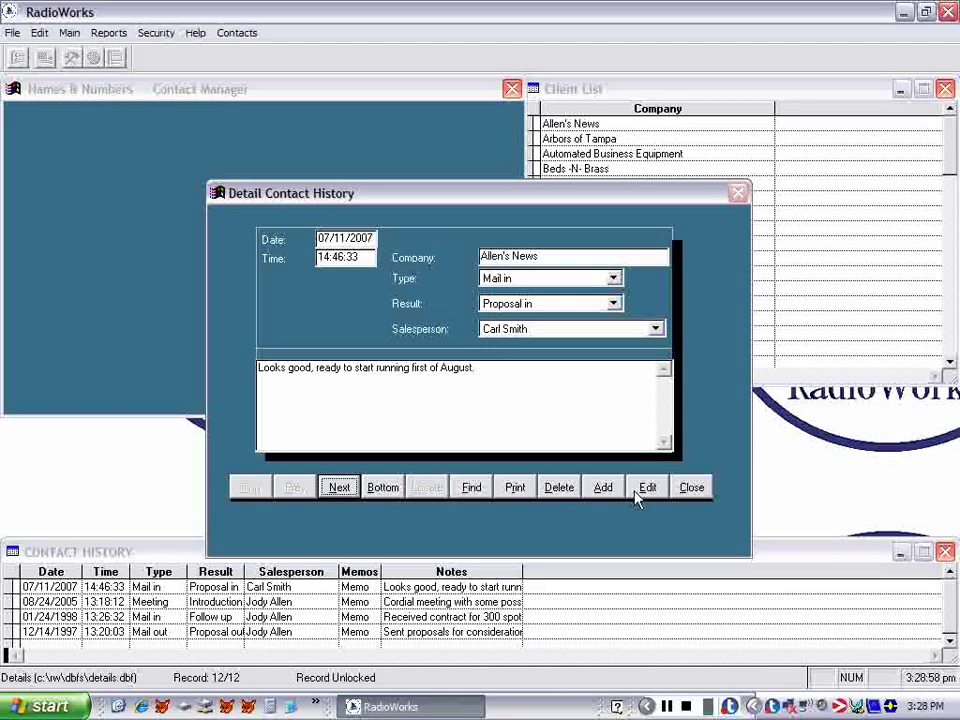
{"action": "left_click", "coordinate": [600, 488]}
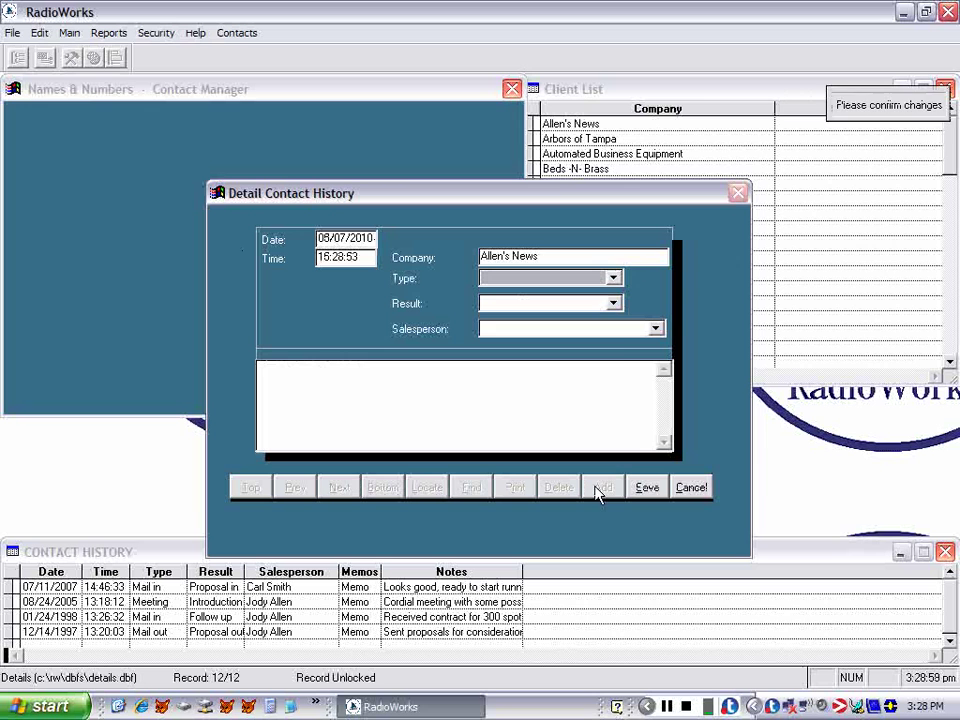
{"action": "left_click", "coordinate": [614, 280]}
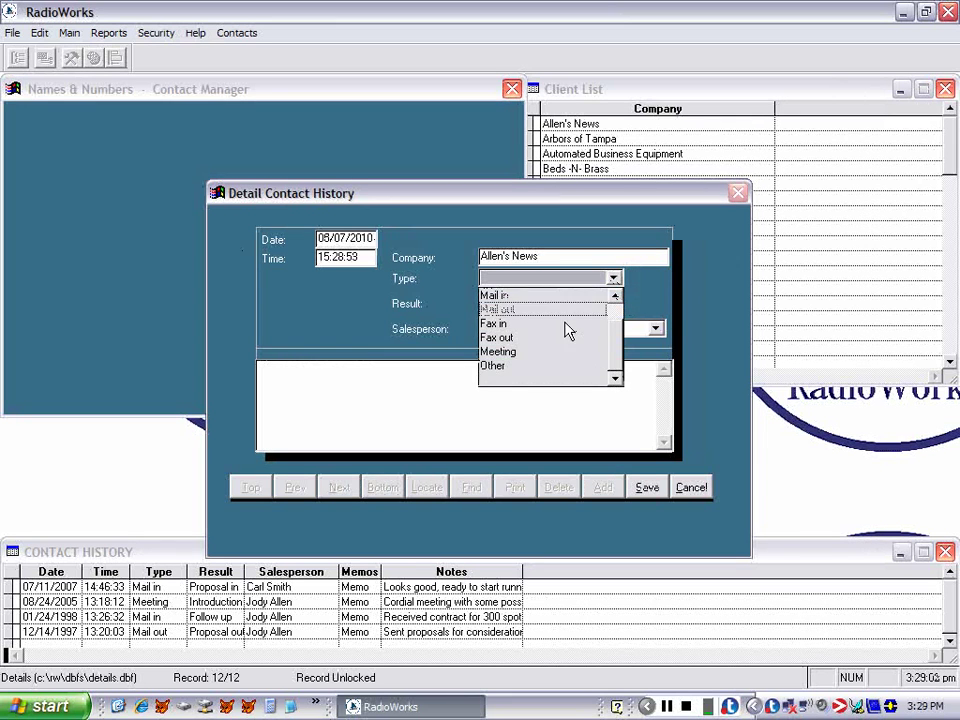
{"action": "left_click_drag", "start_coordinate": [619, 355], "coordinate": [619, 325]}
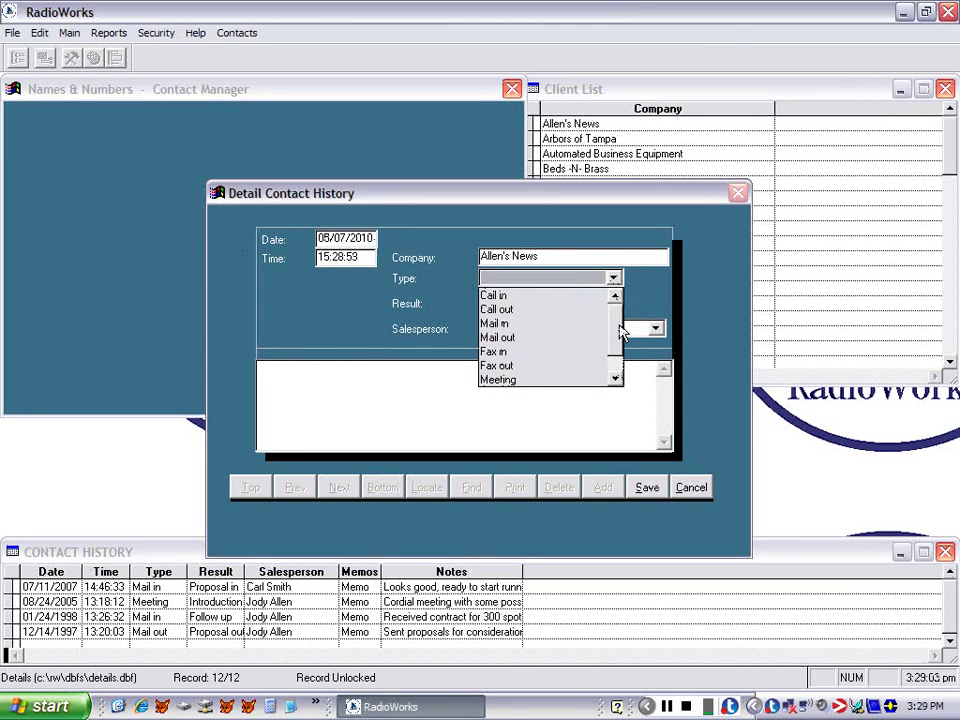
{"action": "left_click", "coordinate": [509, 297]}
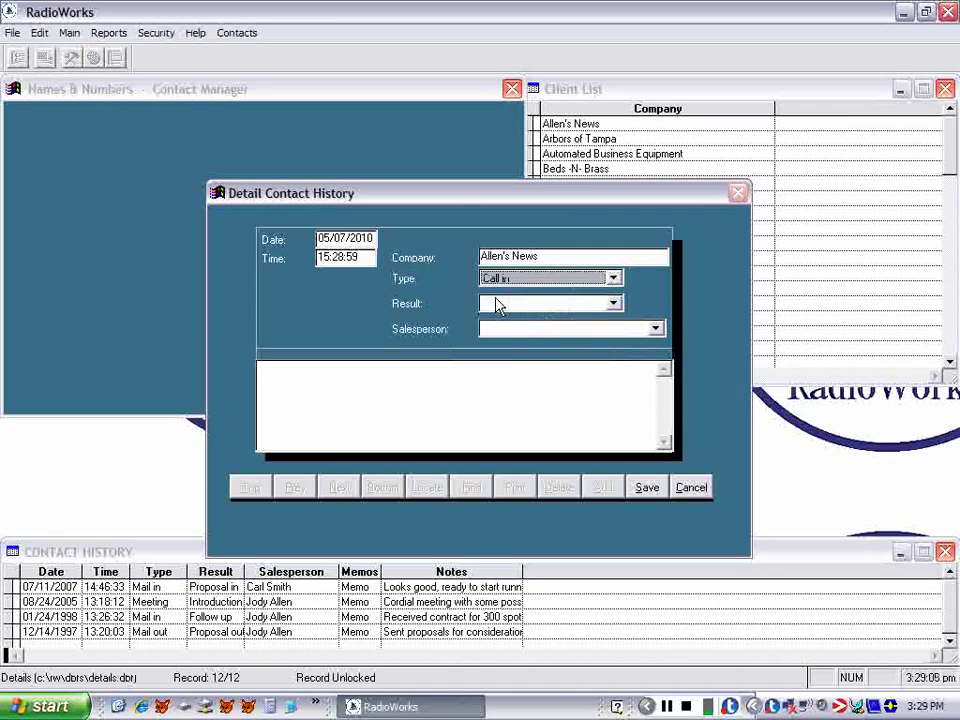
Set the new record's result to Introduction and assign the second listed salesperson.
{"action": "left_click", "coordinate": [614, 304]}
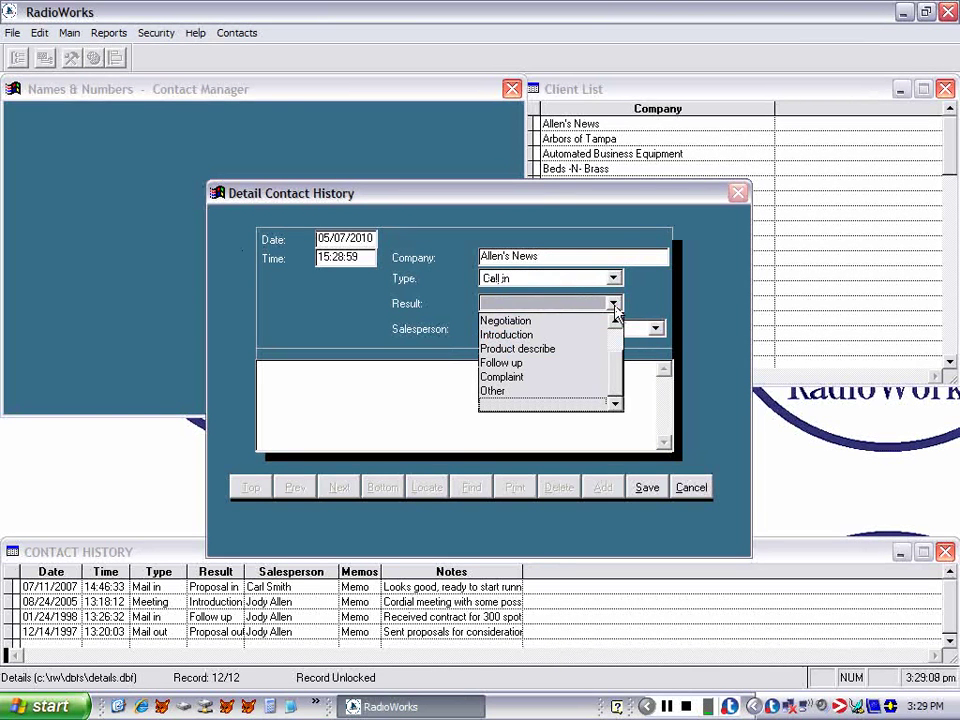
{"action": "left_click_drag", "start_coordinate": [620, 372], "coordinate": [620, 350]}
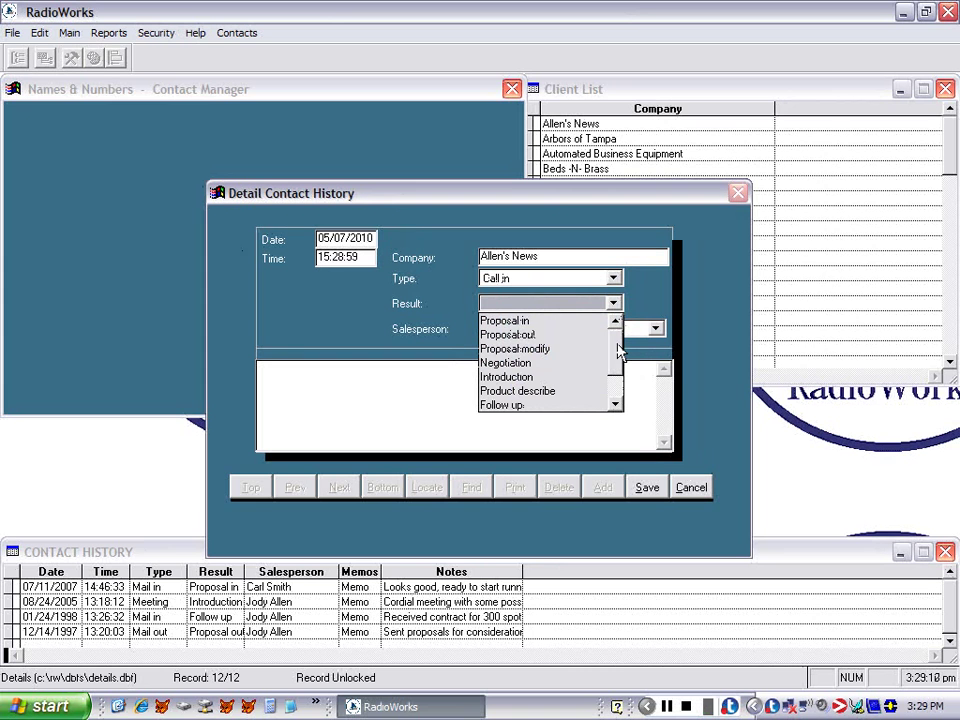
{"action": "left_click", "coordinate": [514, 385]}
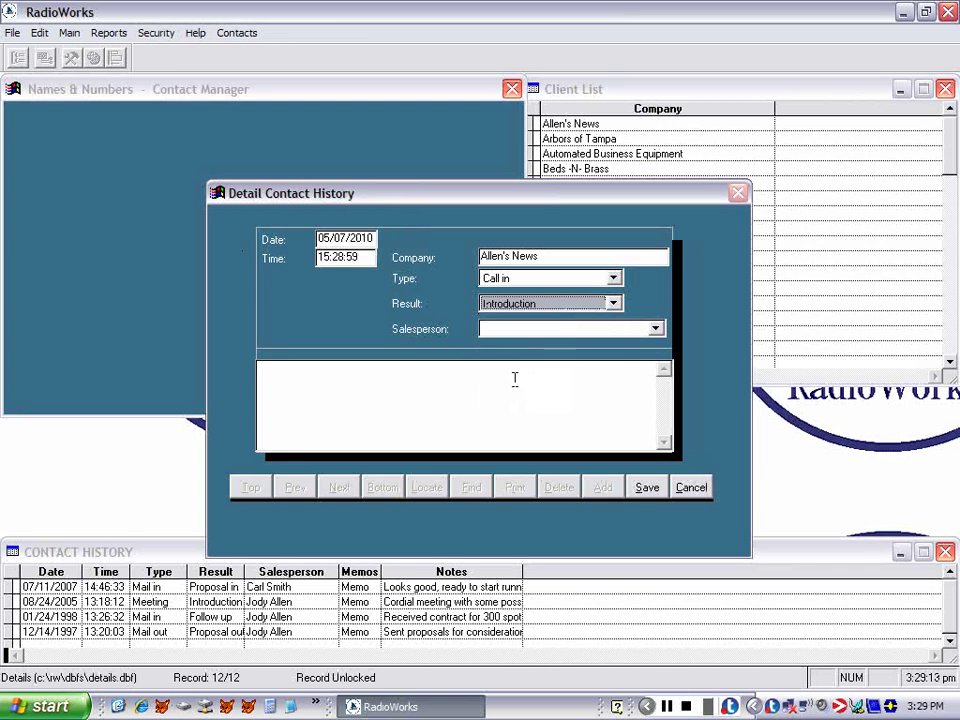
{"action": "left_click", "coordinate": [655, 335]}
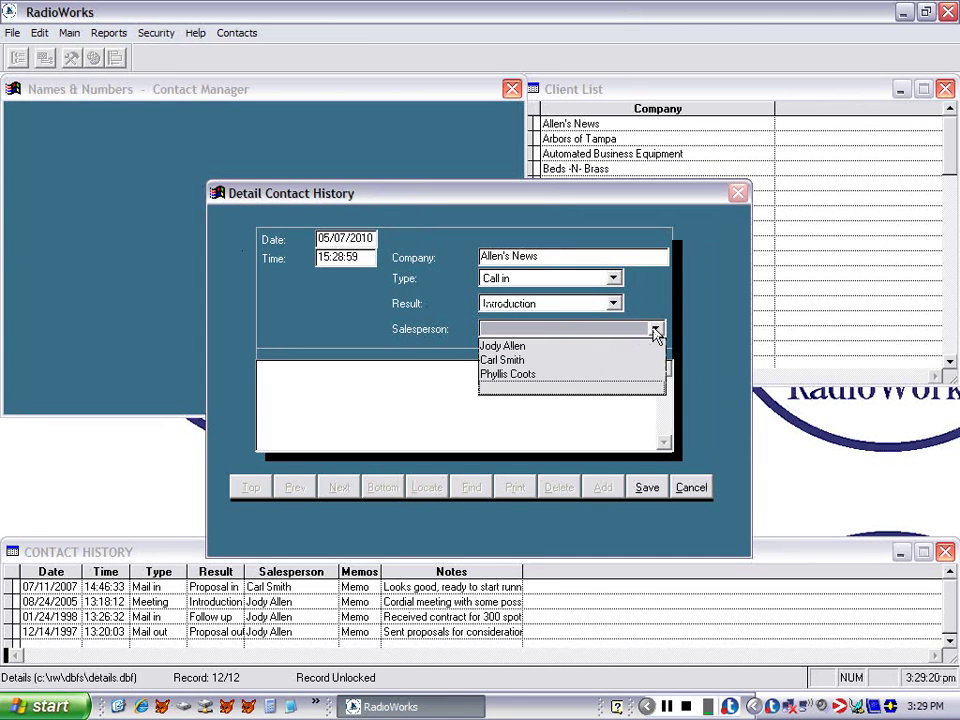
{"action": "left_click", "coordinate": [517, 362]}
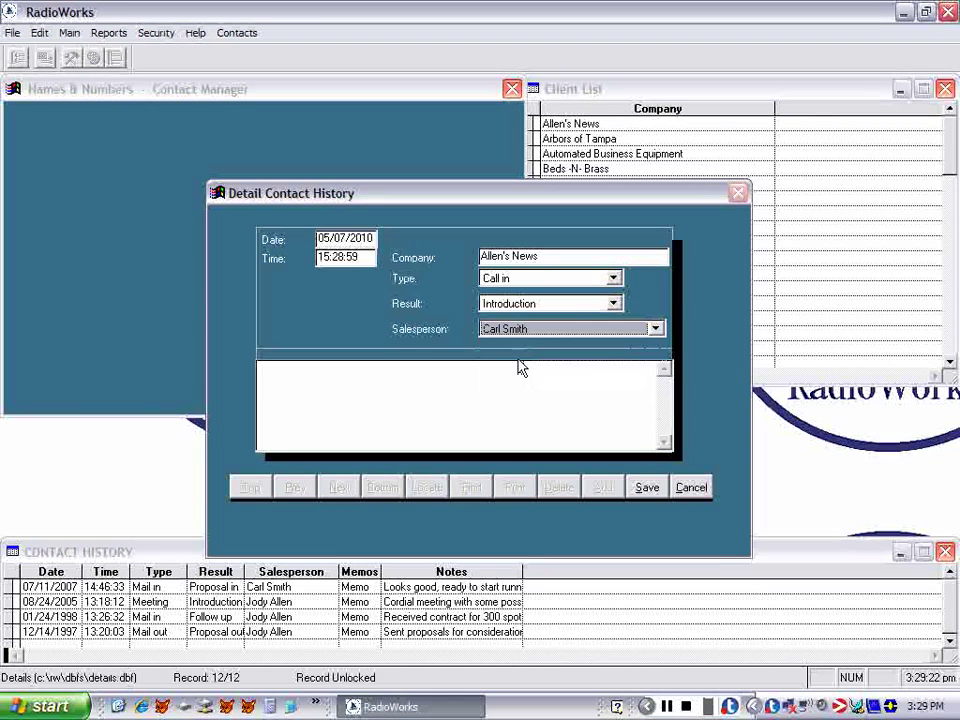
Enter the contact note "He is interested in learning our rates and the best plan for his company.".
{"action": "left_click", "coordinate": [332, 378]}
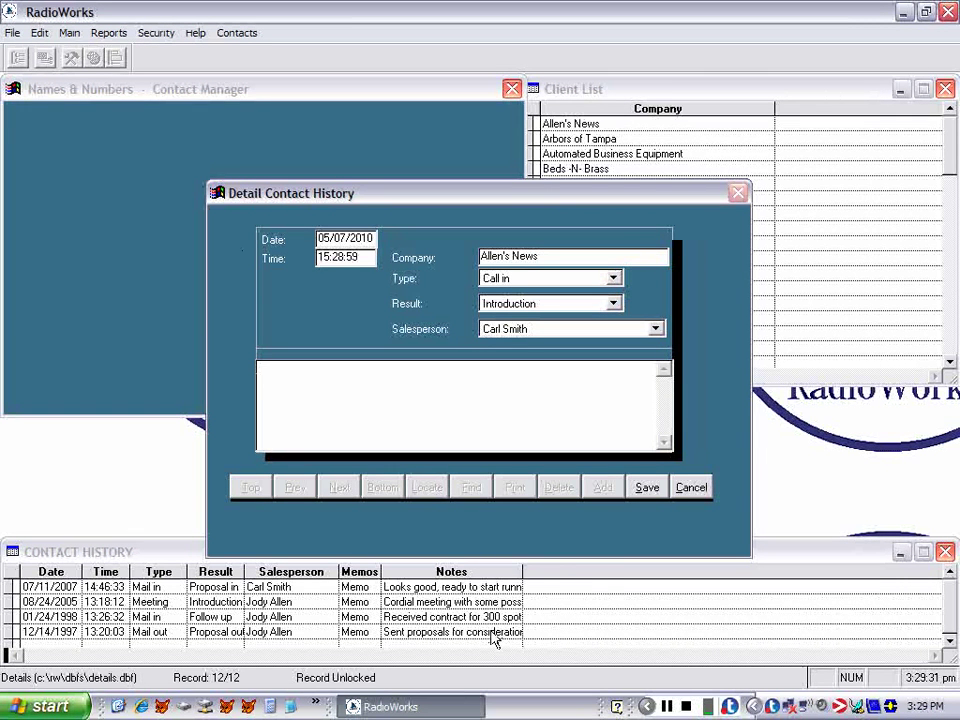
{"action": "type", "text": "He is interested"}
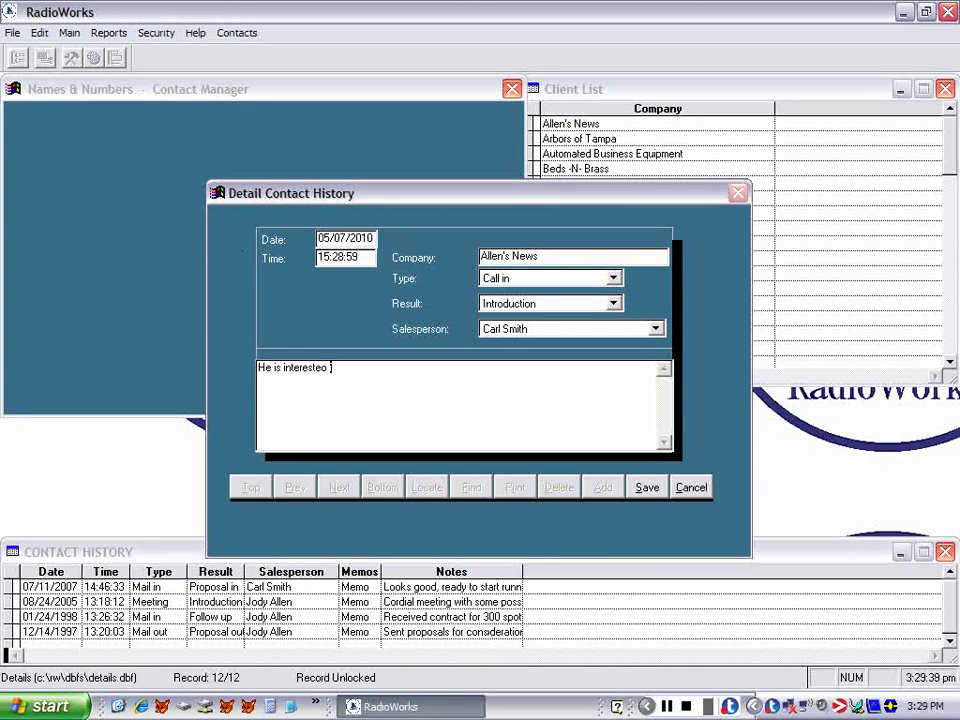
{"action": "type", "text": "in"}
{"action": "type", "text": " learning our rates.and"}
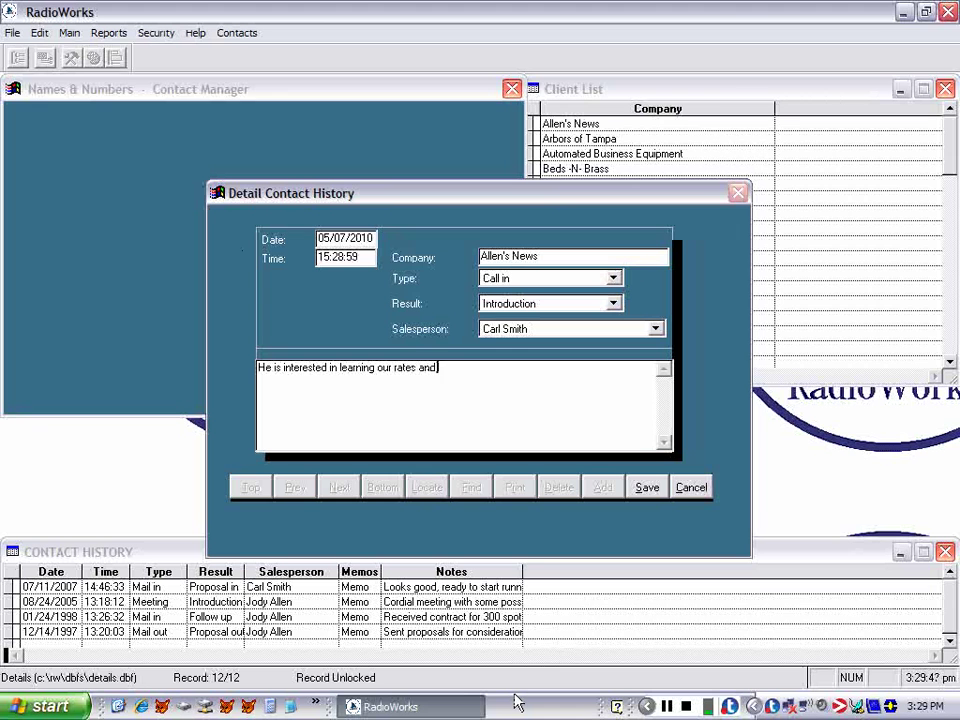
{"action": "type", "text": " the best plan fo"}
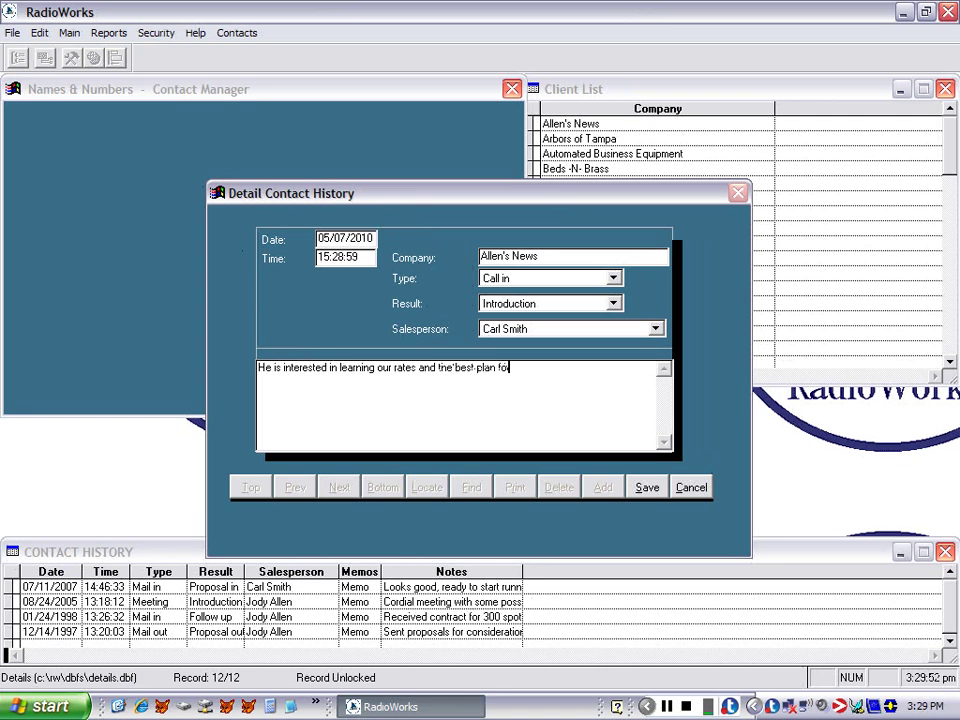
{"action": "type", "text": "r his company."}
Save the contact record with May 13, 2010 as the next contact date and close the detail contact history.
{"action": "left_click", "coordinate": [647, 488]}
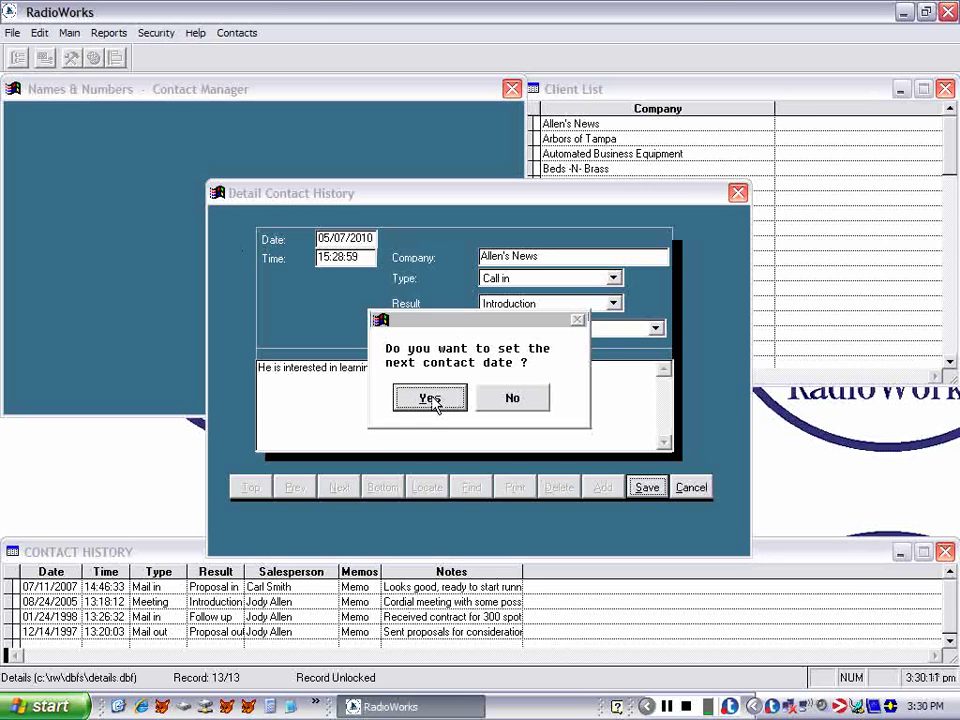
{"action": "left_click", "coordinate": [430, 398]}
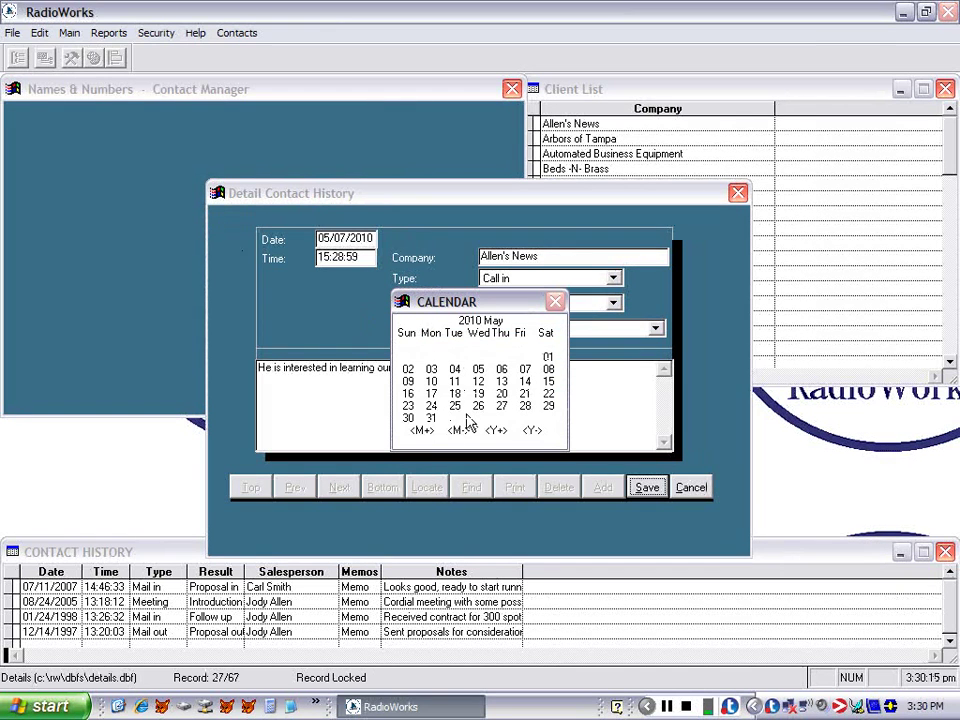
{"action": "left_click", "coordinate": [523, 395]}
{"action": "left_click", "coordinate": [502, 381]}
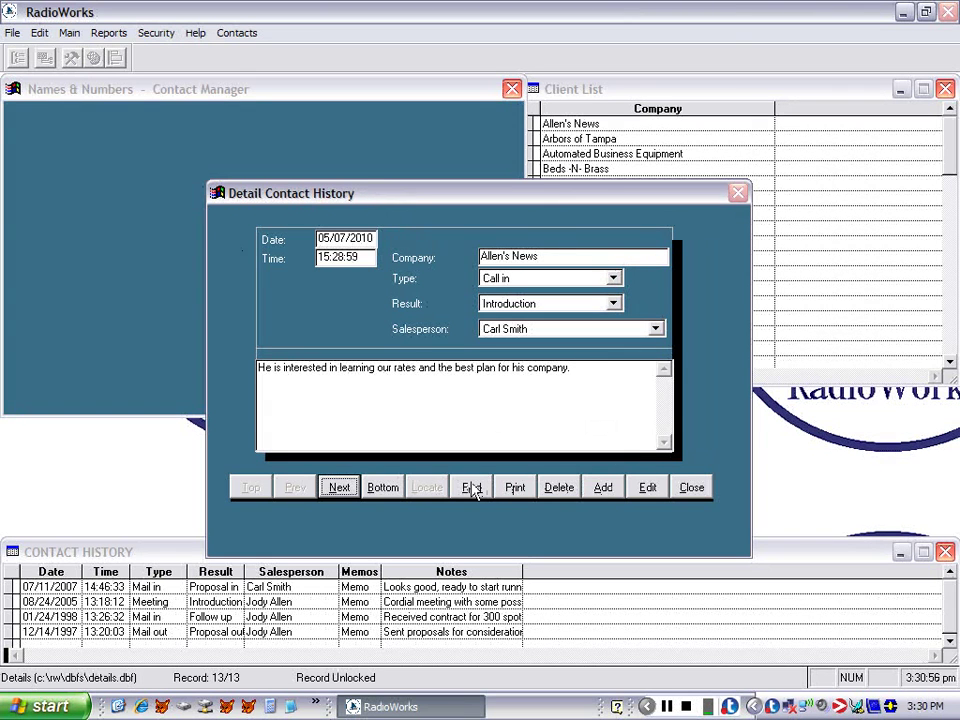
{"action": "left_click", "coordinate": [690, 488]}
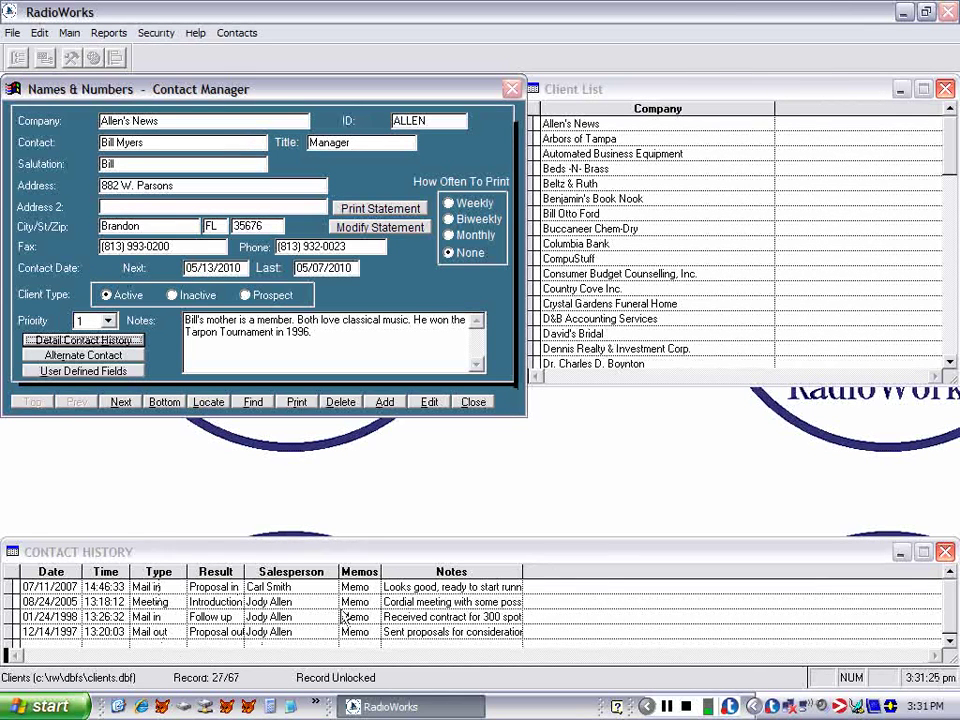
Read the memo of the 05/07/2010 entry in the contact history, and close the memo and the Contact Manager.
{"action": "left_click", "coordinate": [945, 641]}
{"action": "left_click", "coordinate": [949, 573]}
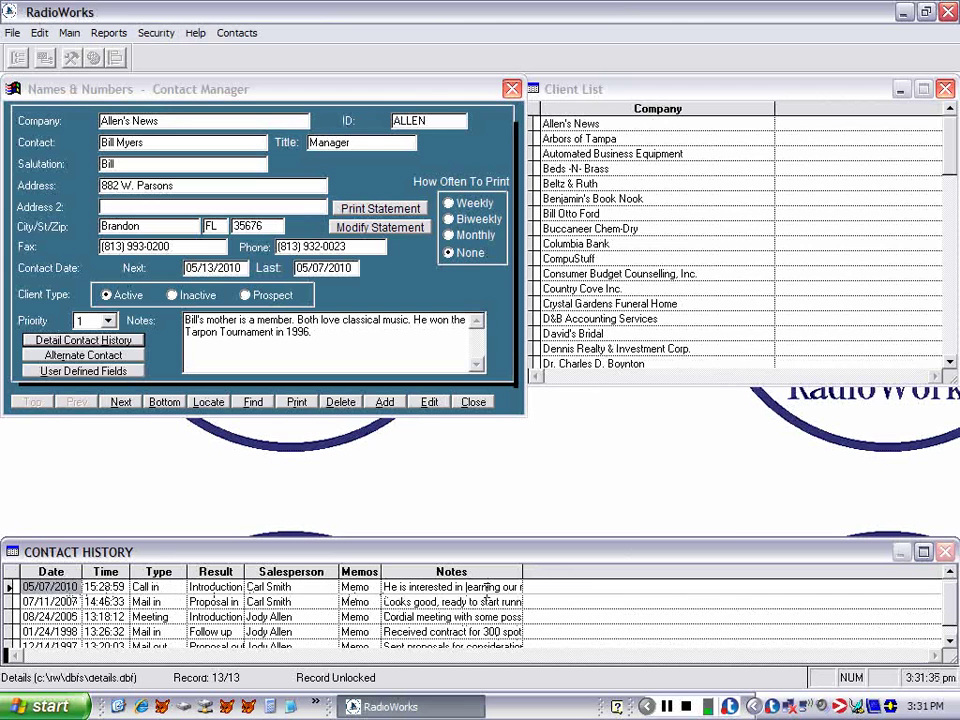
{"action": "left_click", "coordinate": [354, 590]}
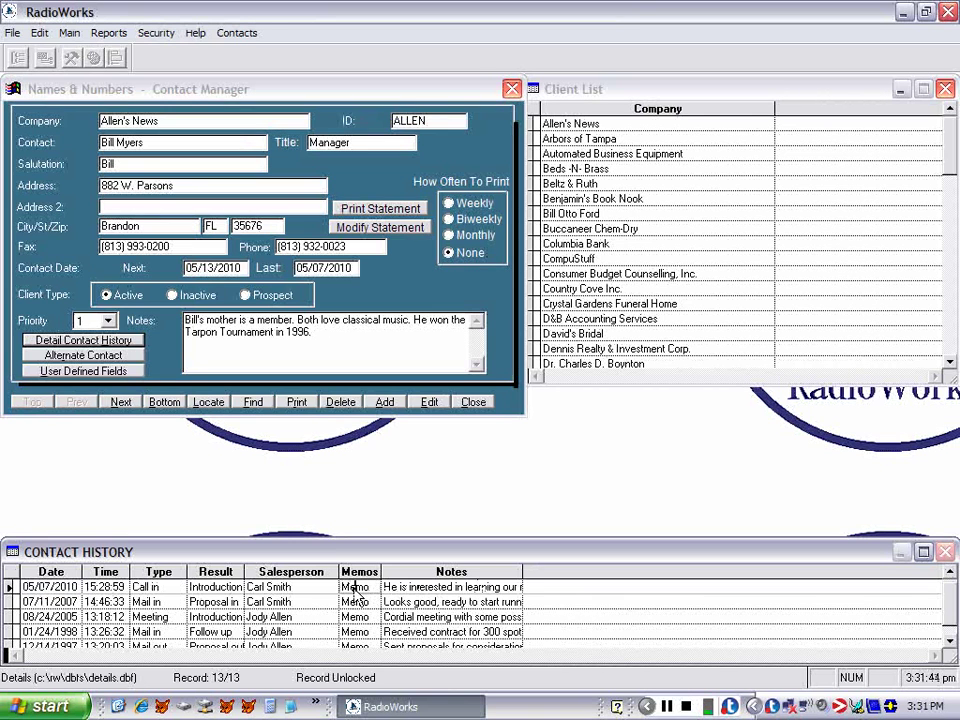
{"action": "double_click", "coordinate": [366, 590]}
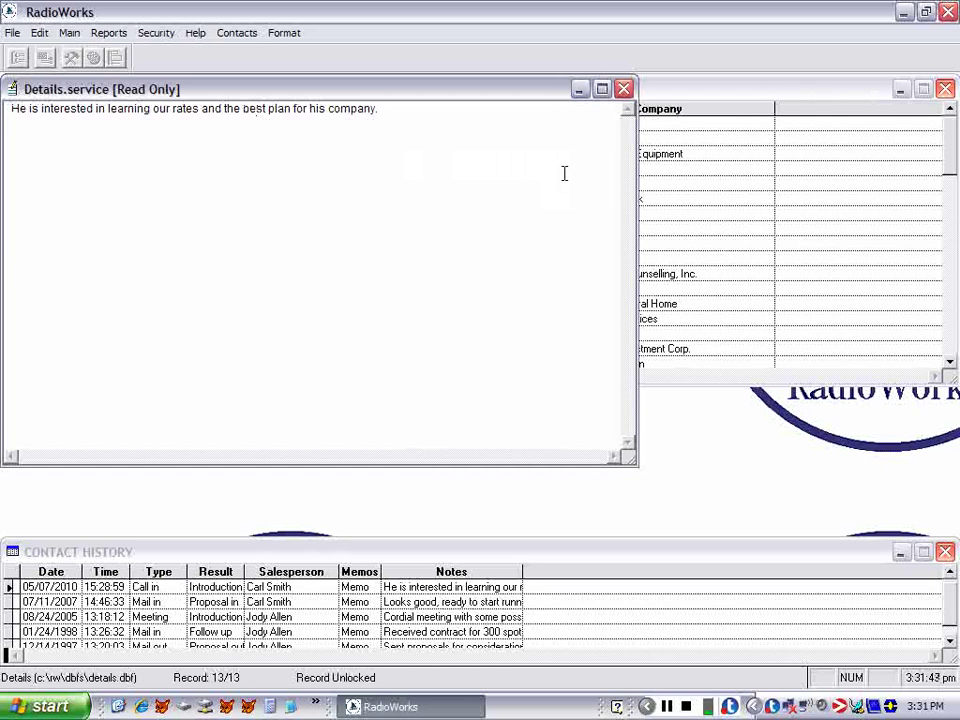
{"action": "left_click", "coordinate": [624, 89]}
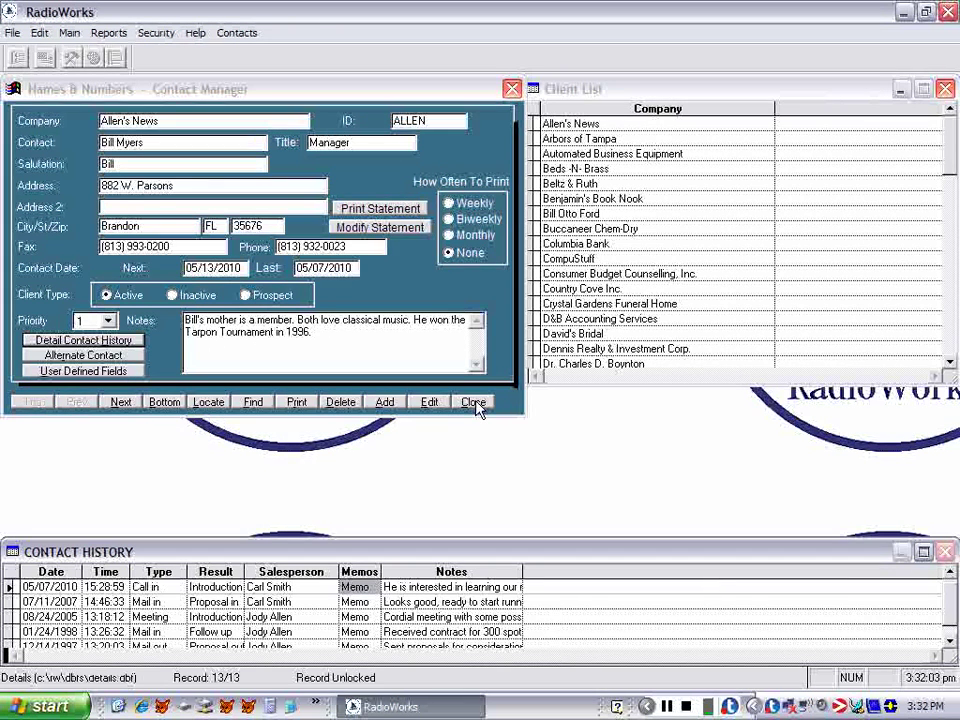
{"action": "left_click", "coordinate": [474, 403]}
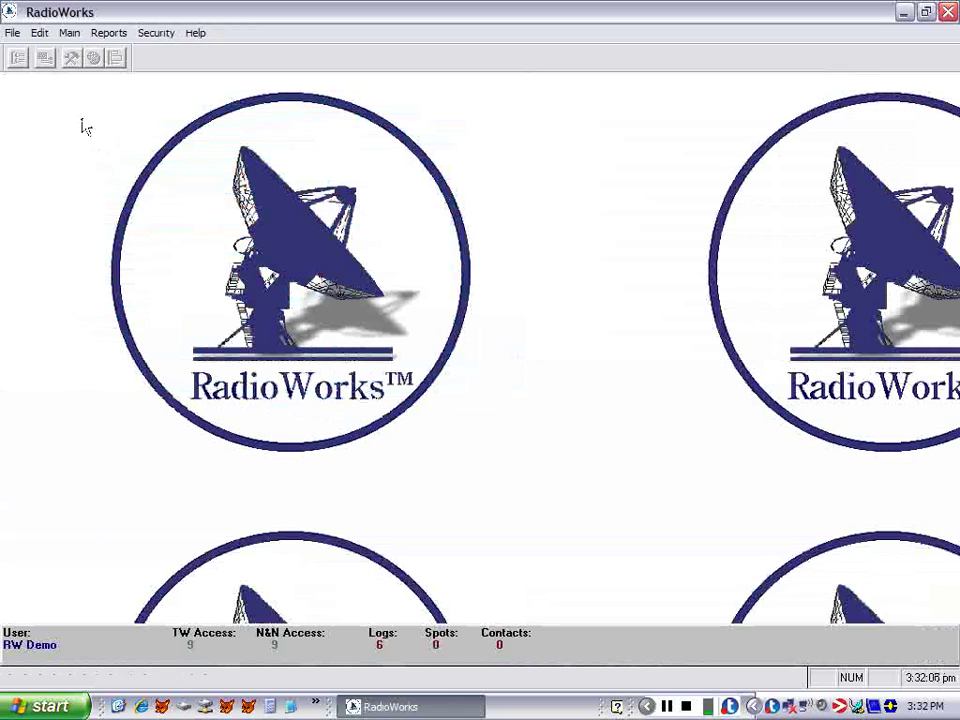
Generate the Next Contact sales report for 05/07/2010 to 05/21/2010 and output it to the screen.
{"action": "left_click", "coordinate": [118, 35]}
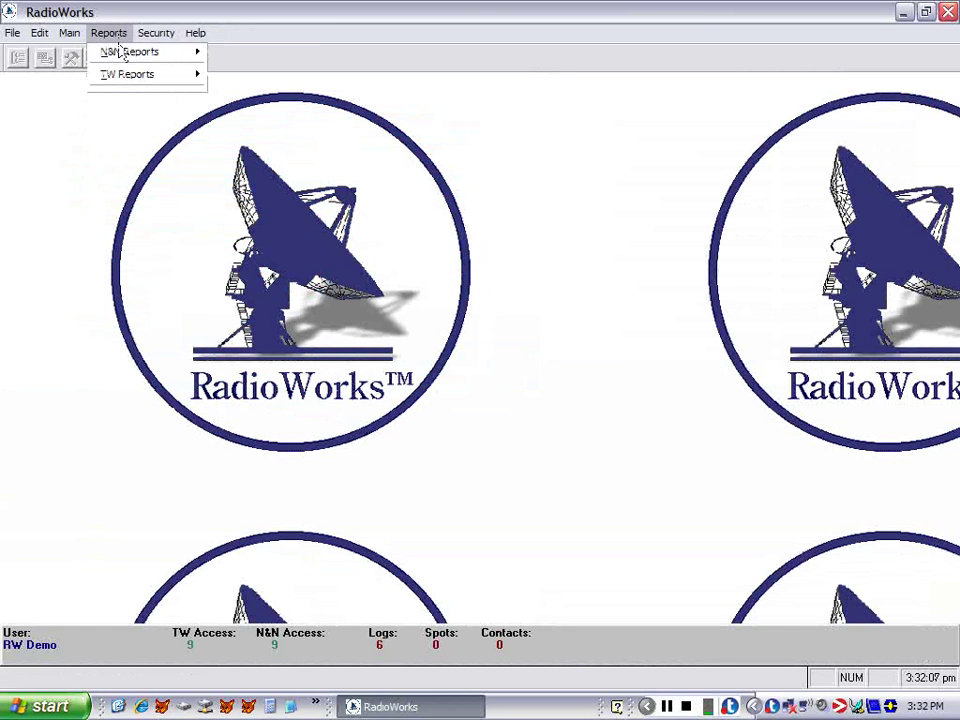
{"action": "mouse_move", "coordinate": [118, 58]}
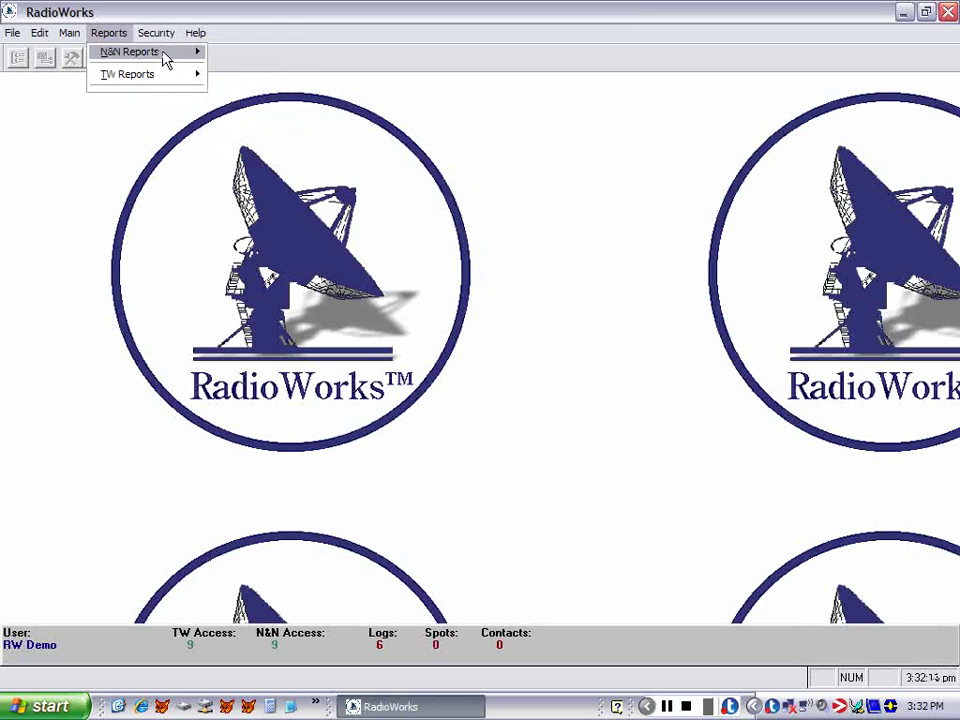
{"action": "mouse_move", "coordinate": [165, 58]}
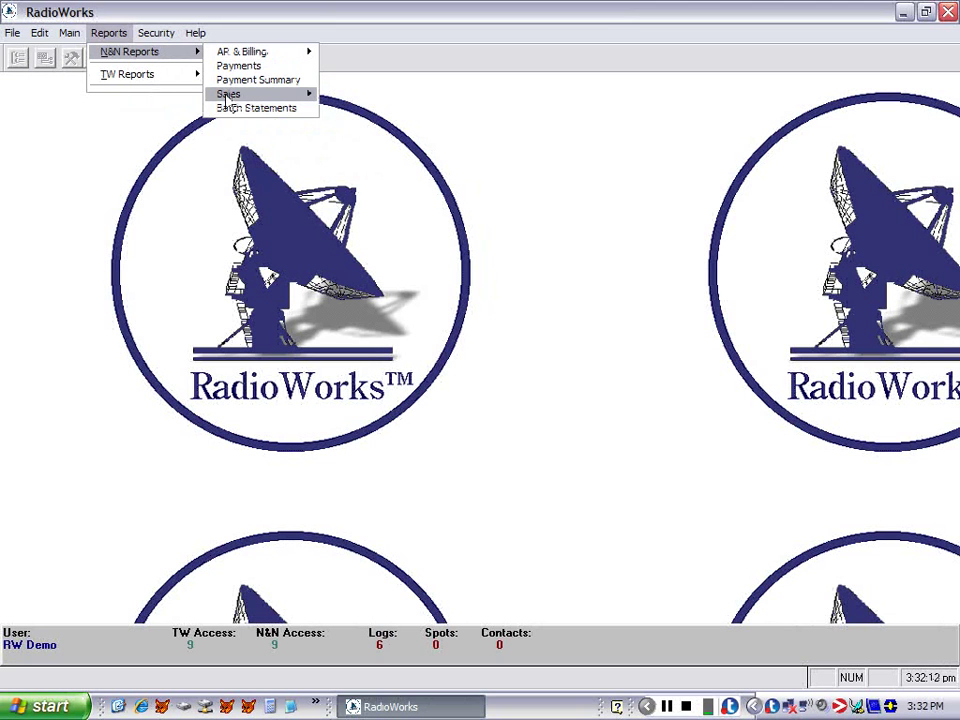
{"action": "mouse_move", "coordinate": [231, 96]}
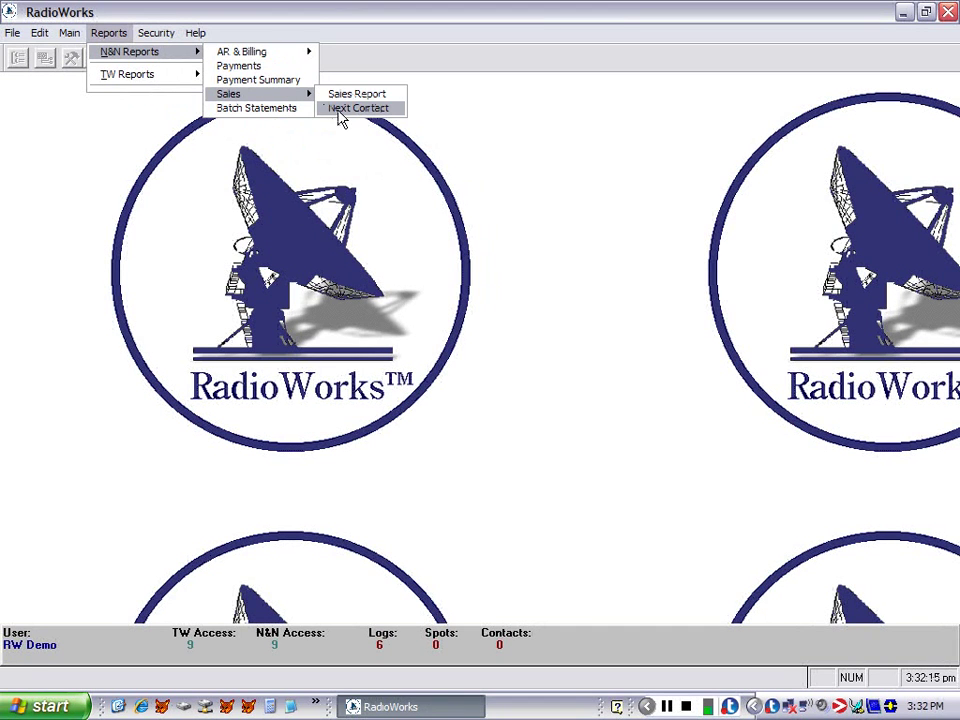
{"action": "left_click", "coordinate": [345, 108]}
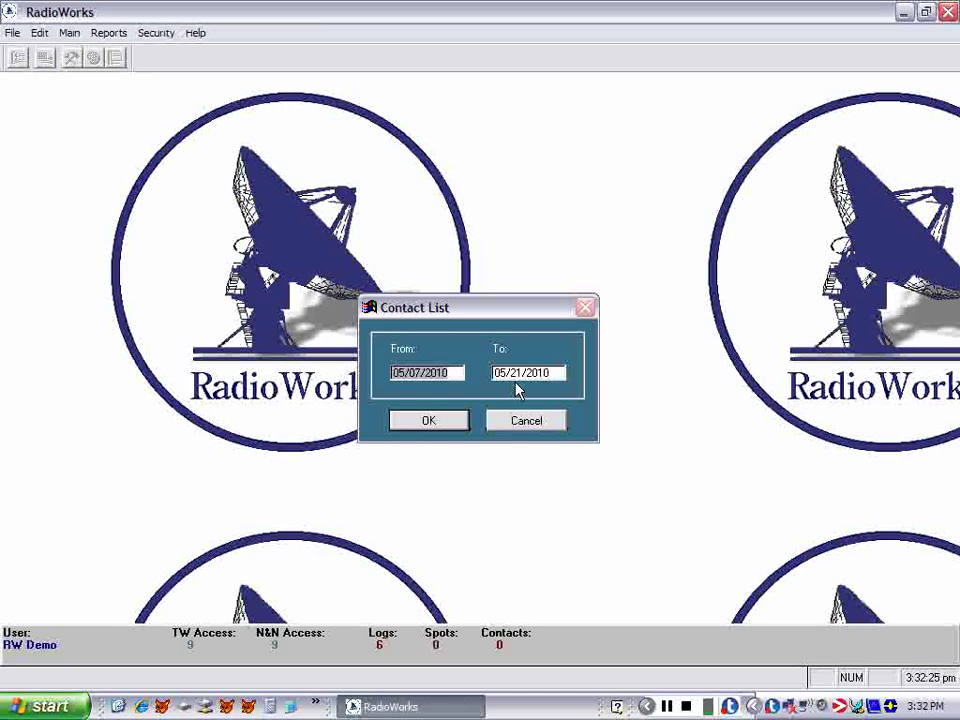
{"action": "left_click", "coordinate": [458, 422]}
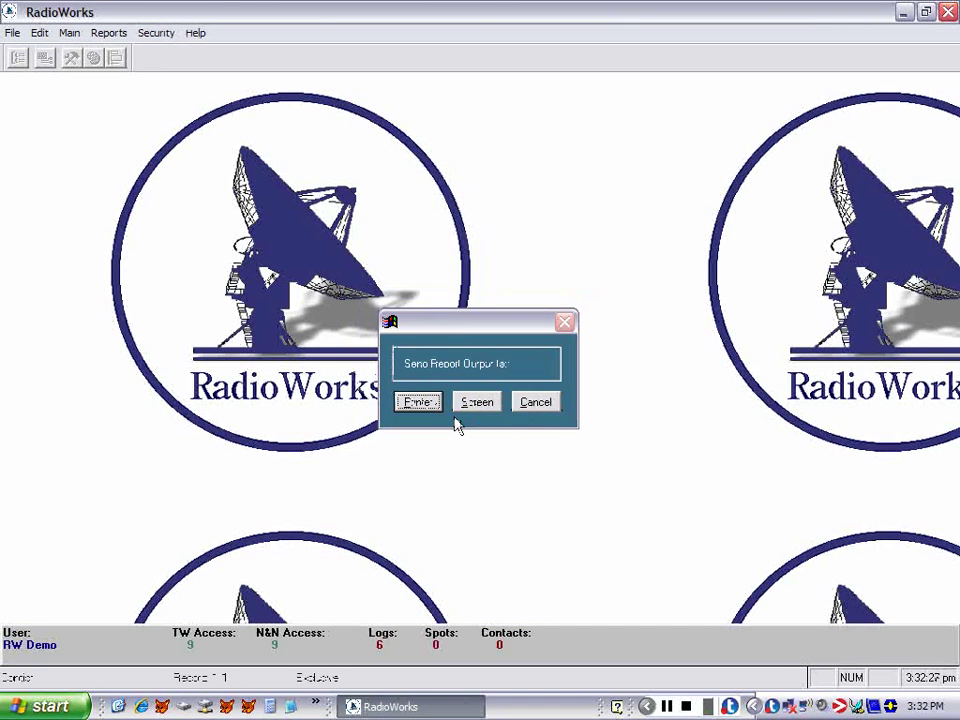
{"action": "left_click", "coordinate": [476, 402]}
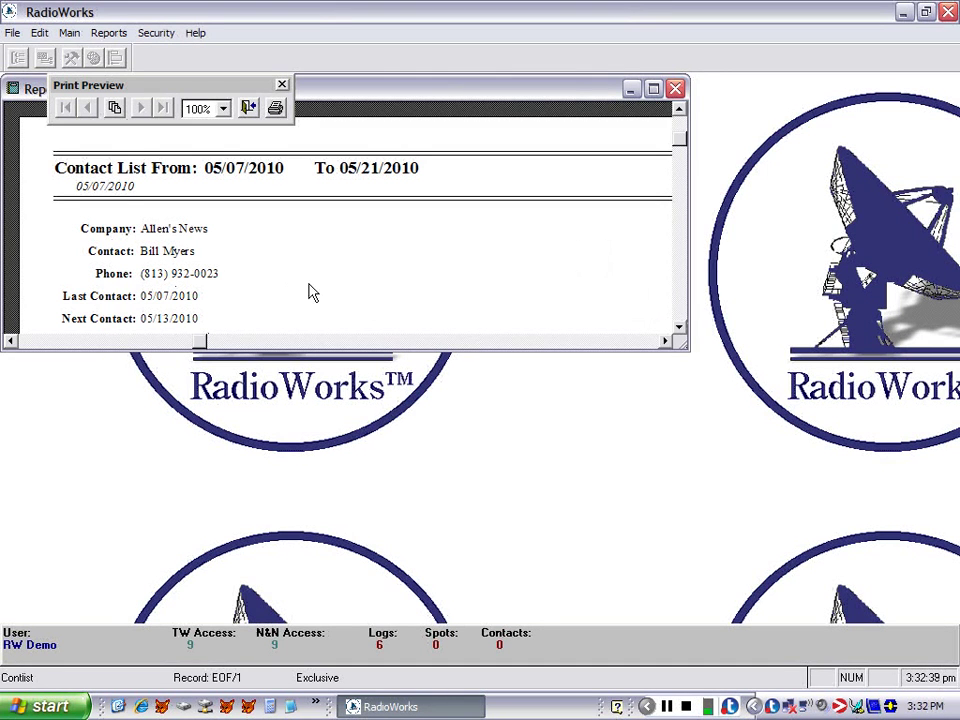
Examine the Contact List report down through the client's notes and close the print preview.
{"action": "left_click", "coordinate": [679, 327]}
{"action": "left_click", "coordinate": [679, 328]}
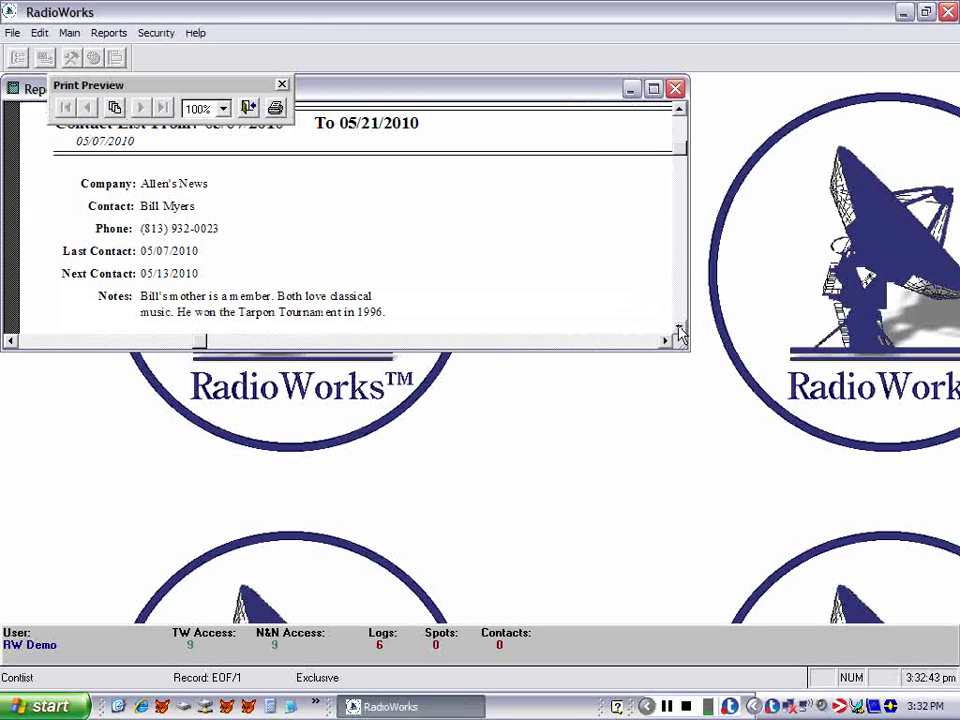
{"action": "left_click", "coordinate": [679, 328]}
{"action": "left_click", "coordinate": [679, 328]}
{"action": "left_click", "coordinate": [679, 328]}
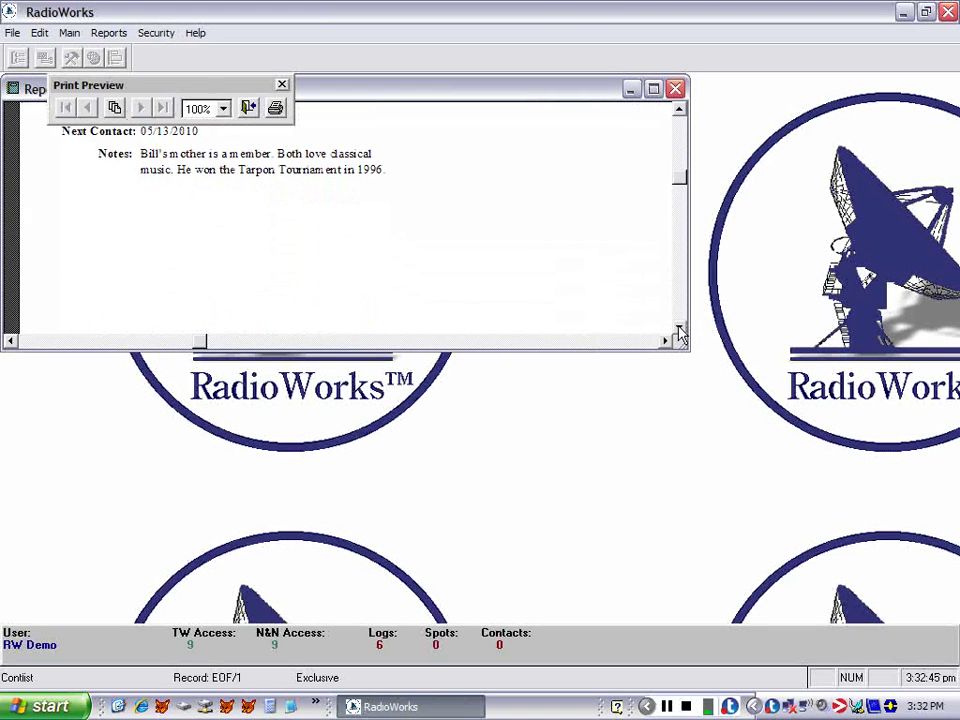
{"action": "left_click", "coordinate": [679, 328]}
{"action": "left_click", "coordinate": [679, 328]}
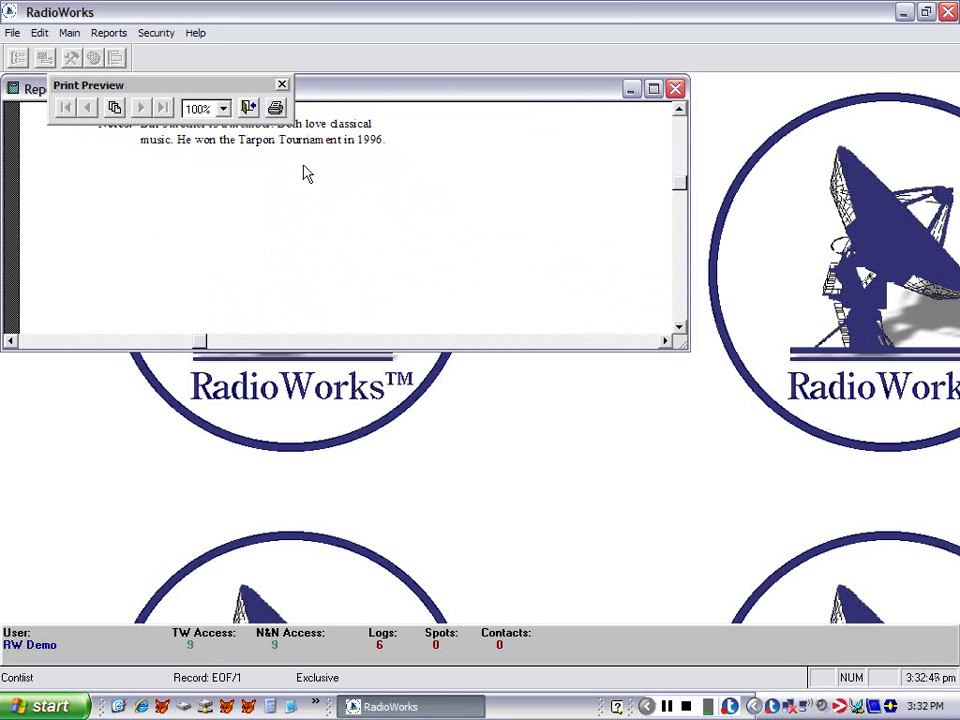
{"action": "left_click", "coordinate": [248, 110]}
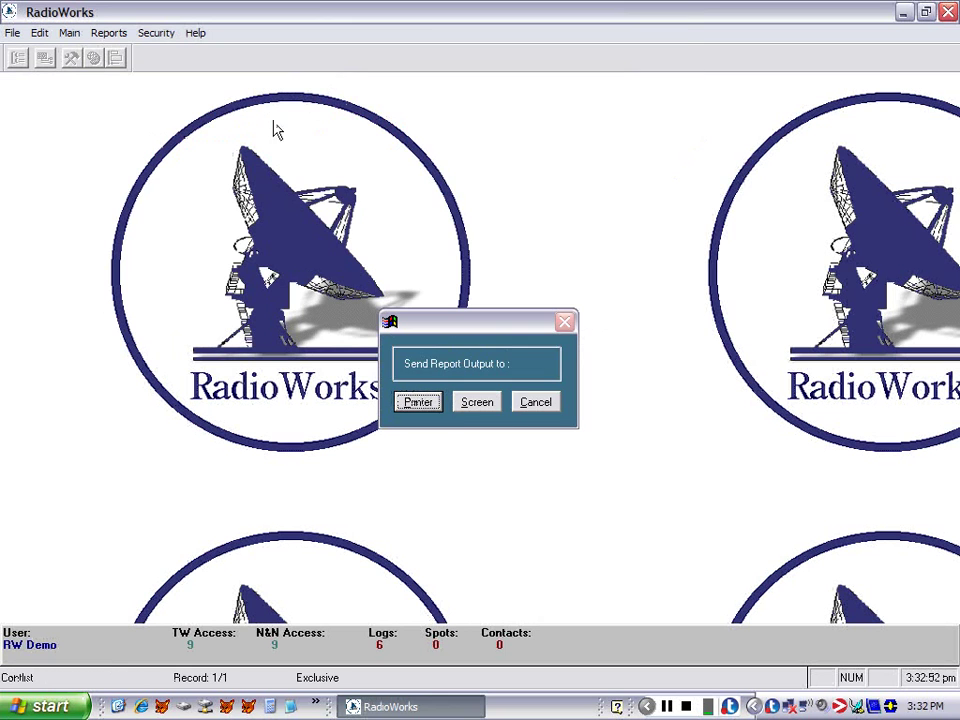
Cancel the pending report output and open the modifiable contact lists from the Contact Manager.
{"action": "left_click", "coordinate": [521, 401]}
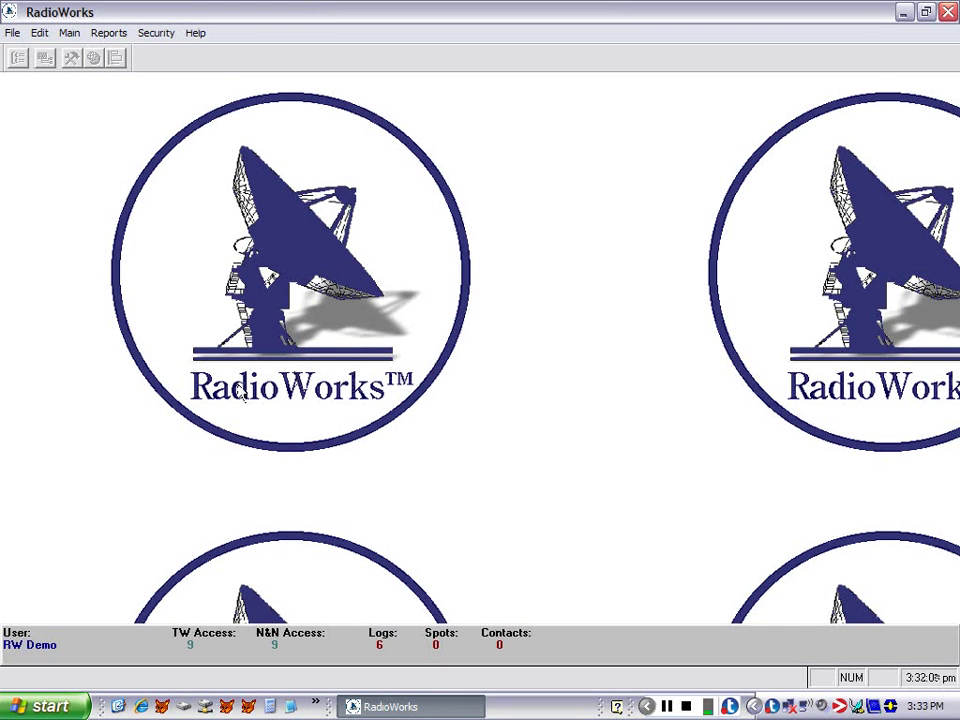
{"action": "left_click", "coordinate": [77, 41]}
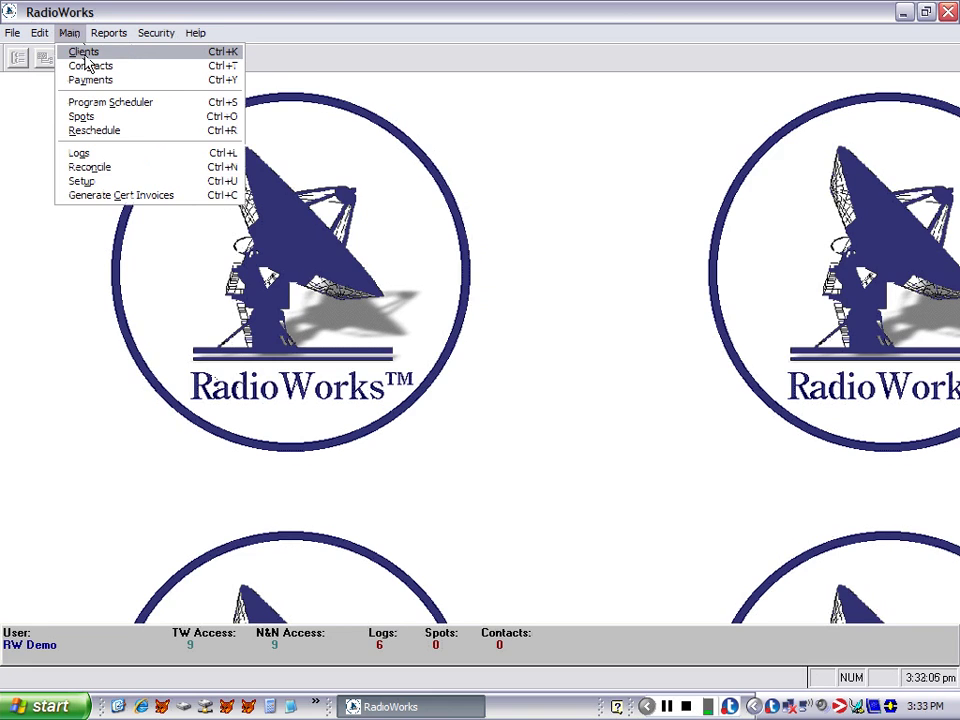
{"action": "left_click", "coordinate": [86, 56]}
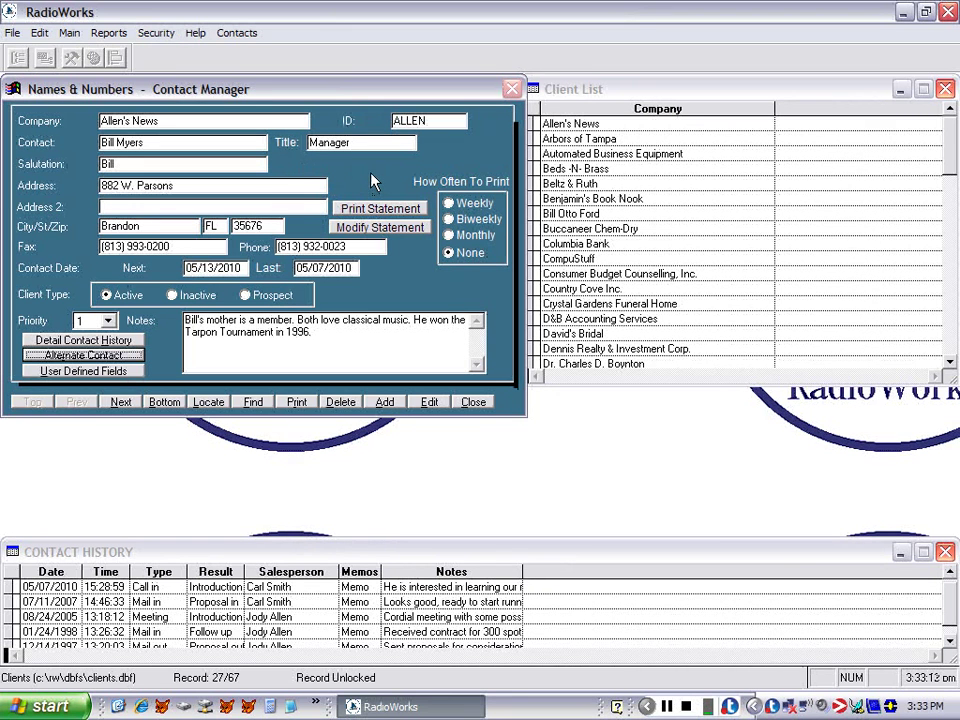
{"action": "left_click", "coordinate": [240, 34]}
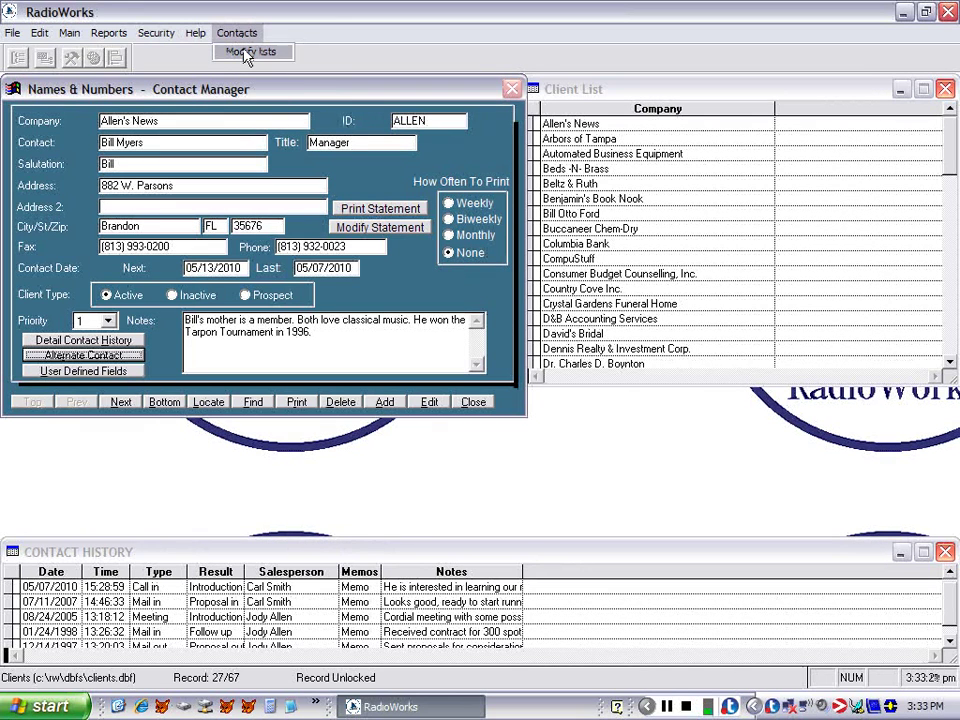
{"action": "left_click", "coordinate": [246, 53]}
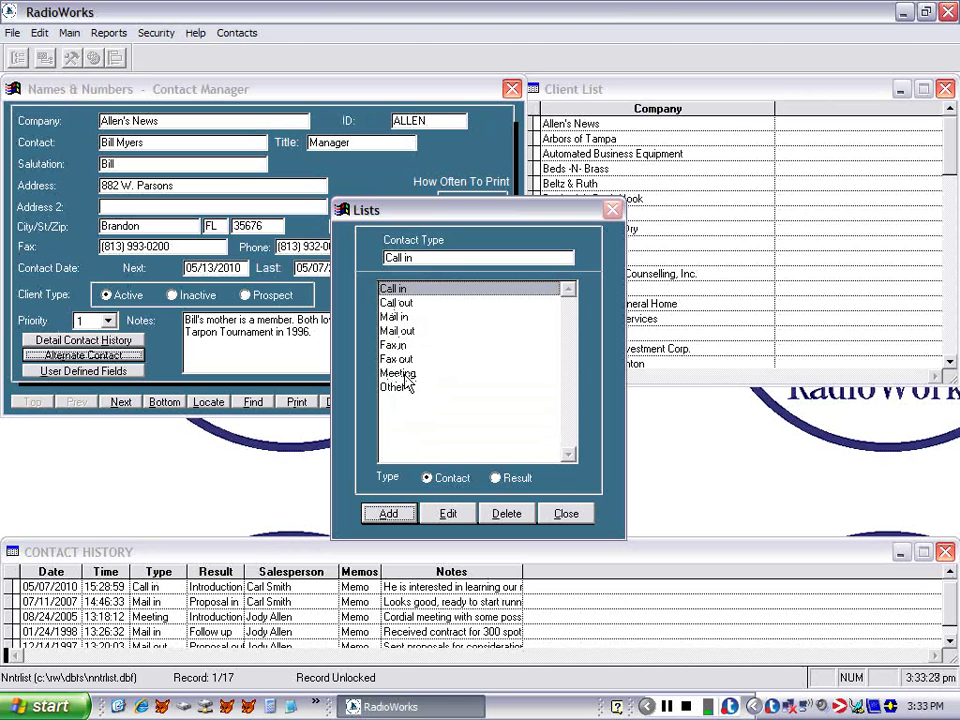
Review the Contact type entries and the Result entries in the lists, and close the lists and the Contact Manager.
{"action": "left_click", "coordinate": [450, 484]}
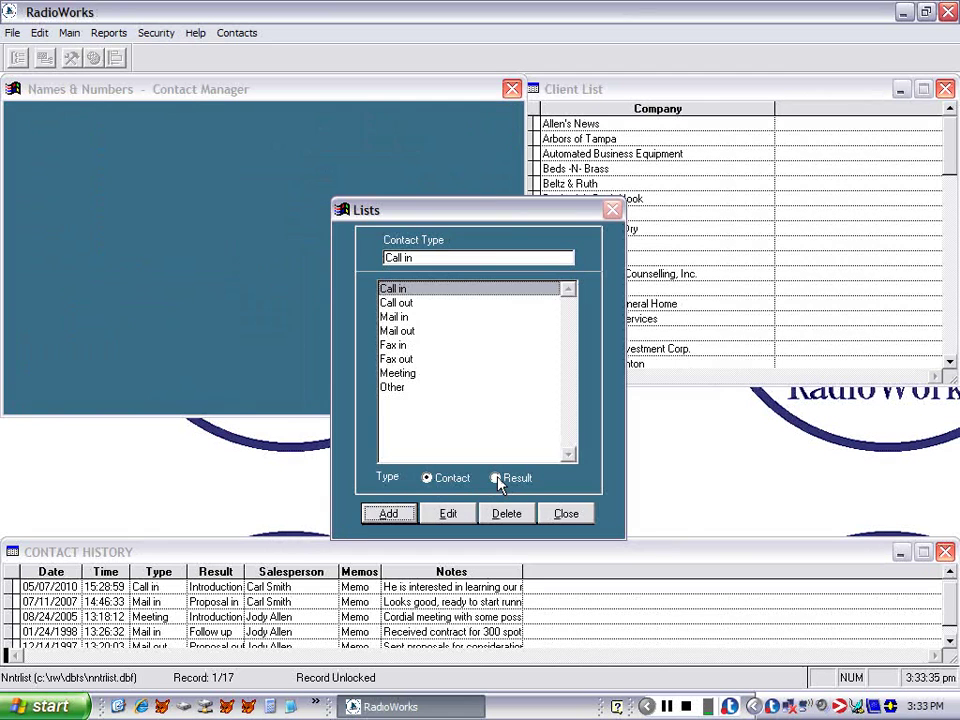
{"action": "left_click", "coordinate": [497, 479]}
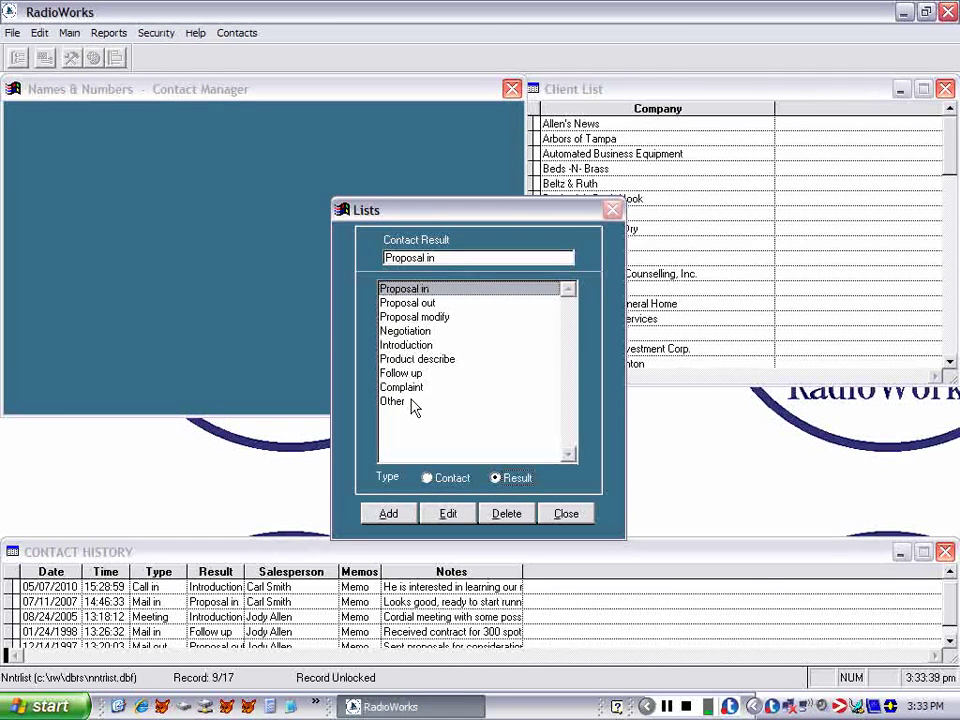
{"action": "left_click", "coordinate": [563, 514]}
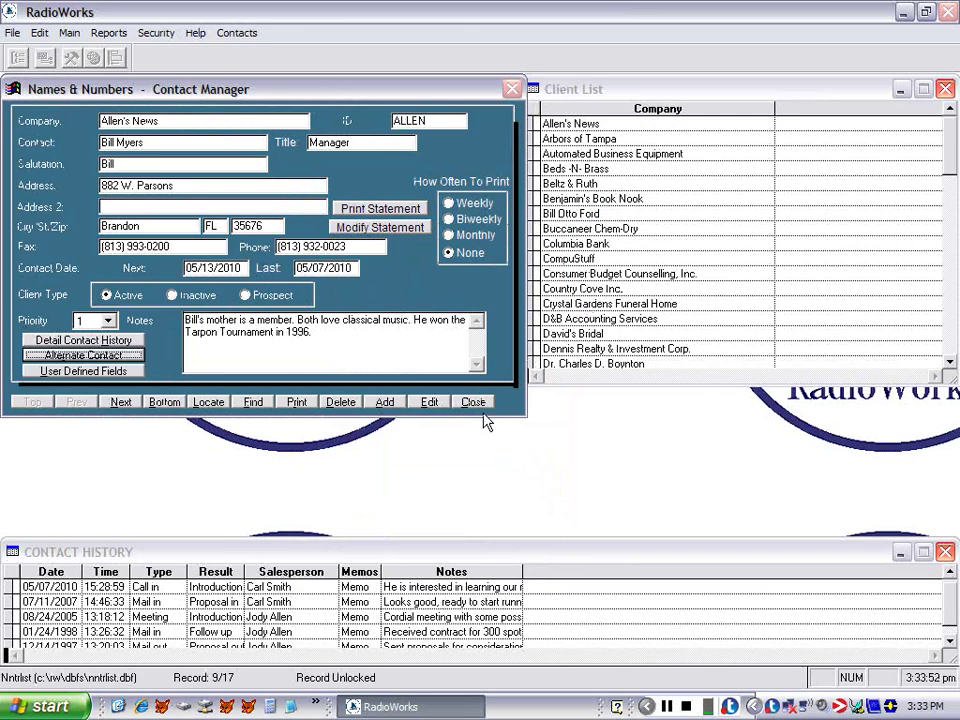
{"action": "left_click", "coordinate": [480, 406]}
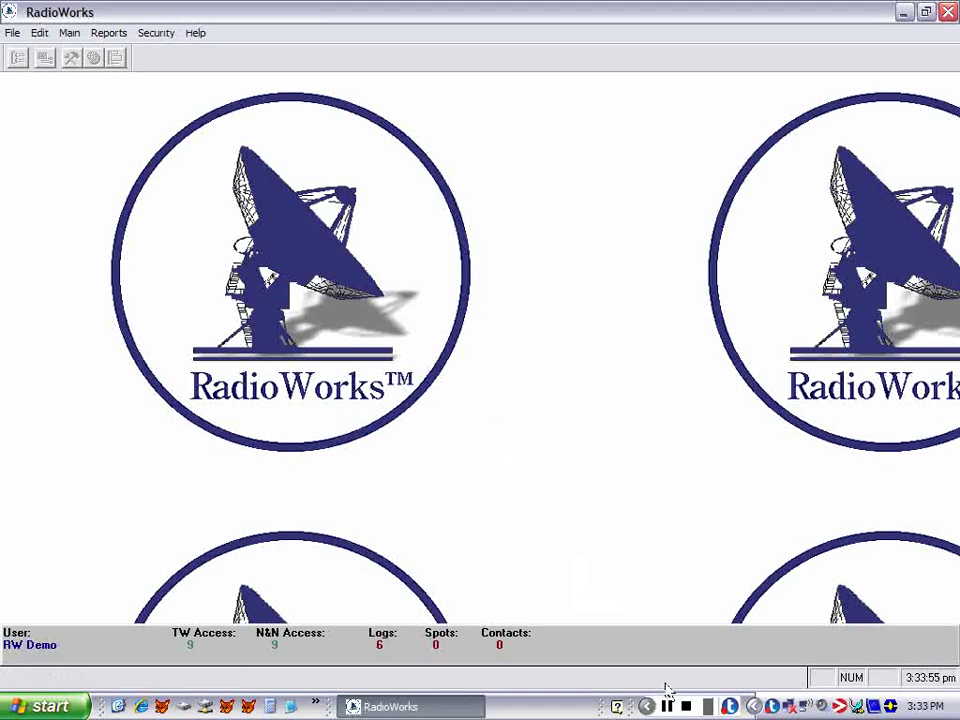